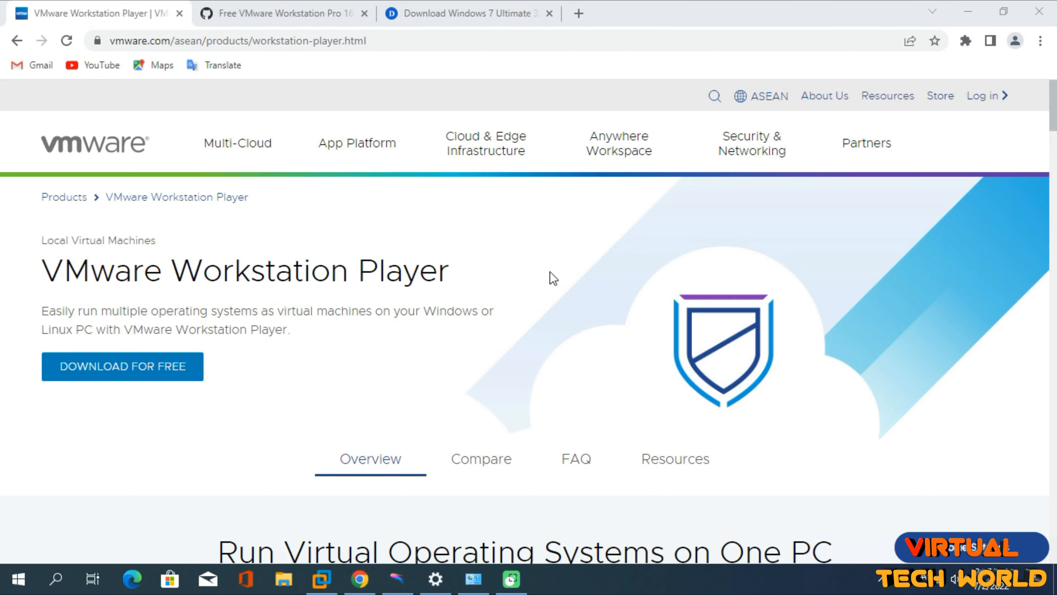
# Step: Review the VMware licence key page and the Windows 7 ISO download page, and switch to VMware Workstation
pyautogui.click(285, 4)
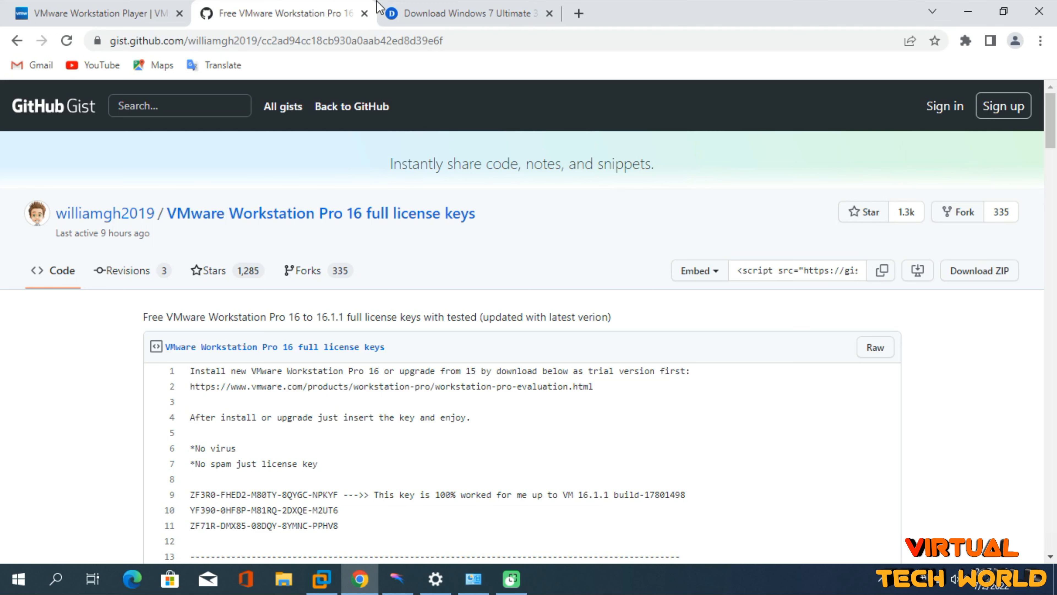
pyautogui.click(468, 6)
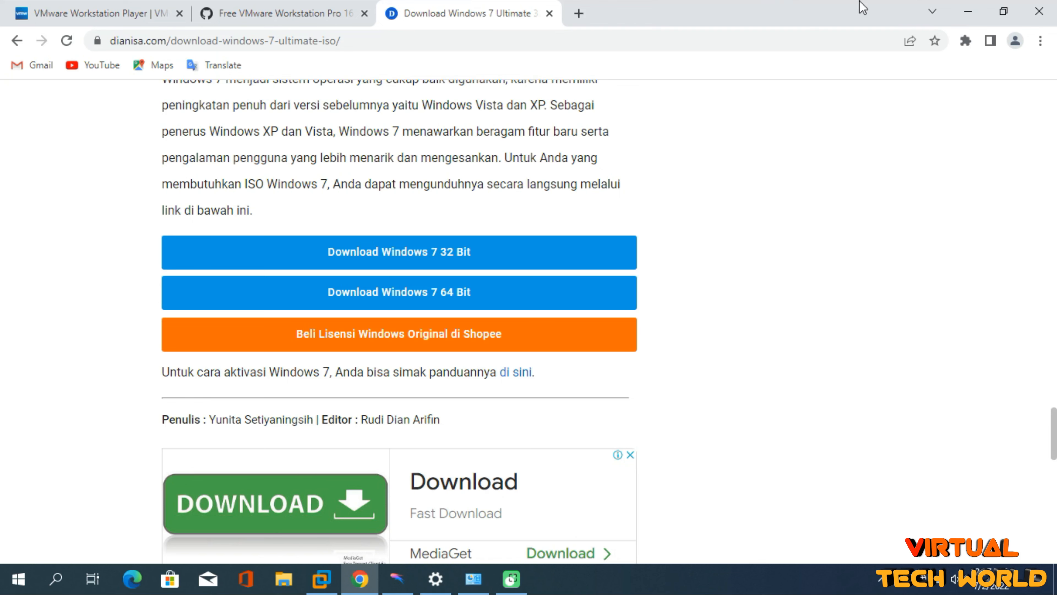
pyautogui.click(978, 12)
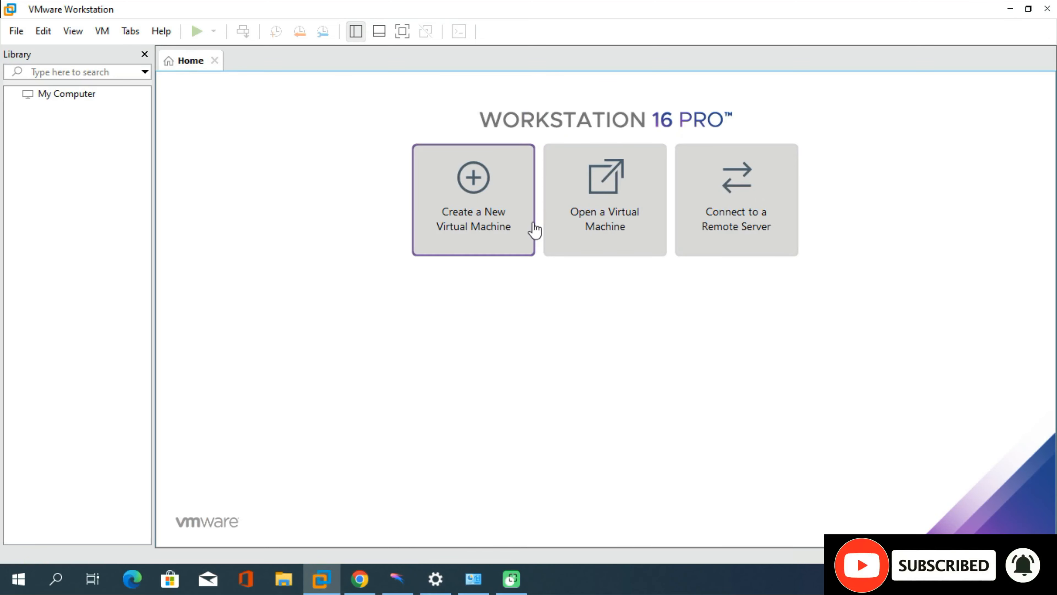
# Step: Start creating a new virtual machine with the Custom (advanced) configuration and the default hardware compatibility
pyautogui.click(502, 227)
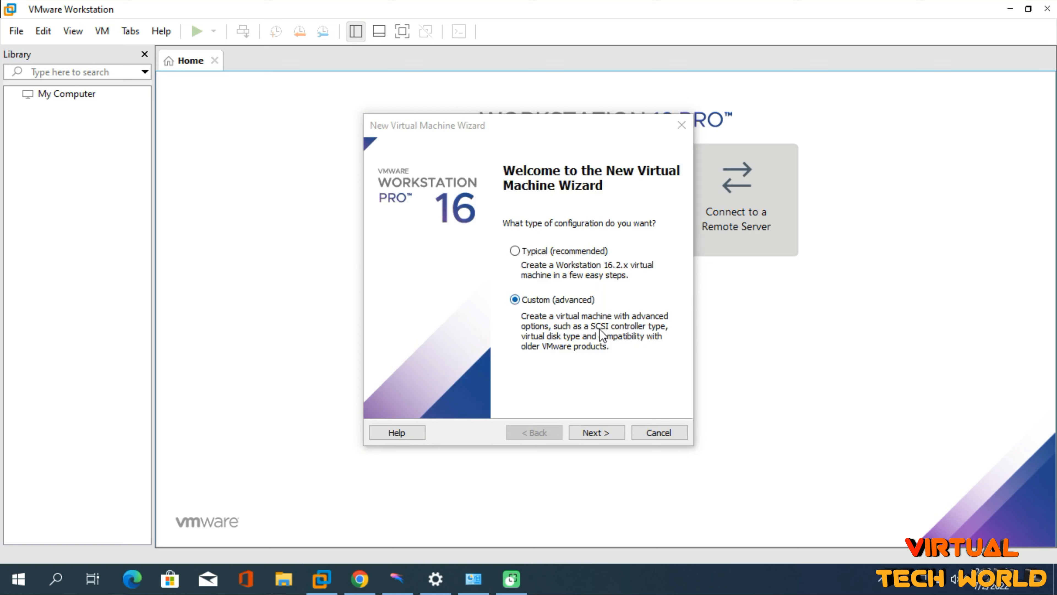
pyautogui.click(606, 435)
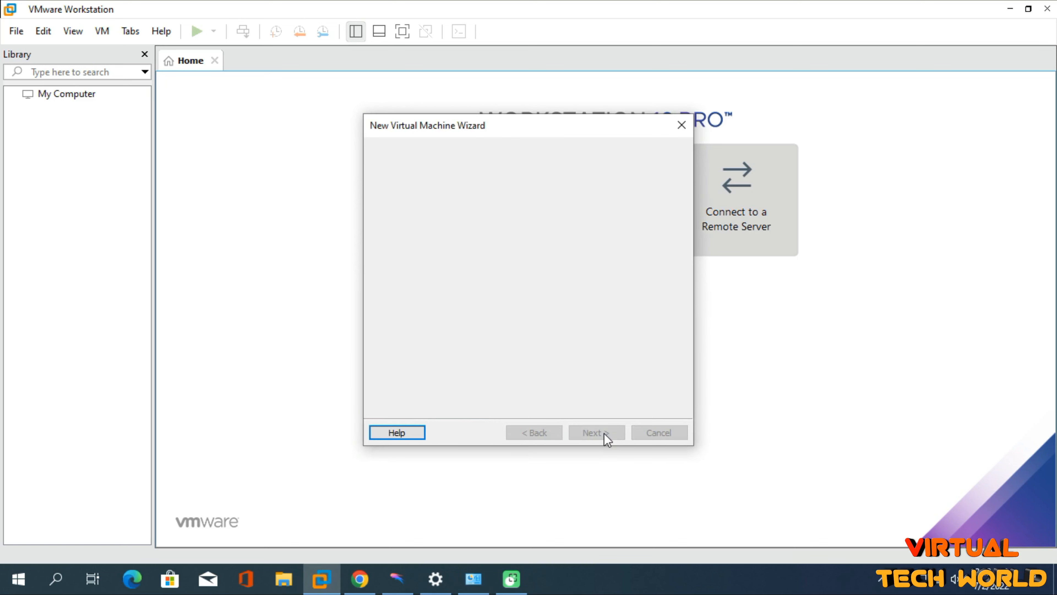
pyautogui.click(604, 432)
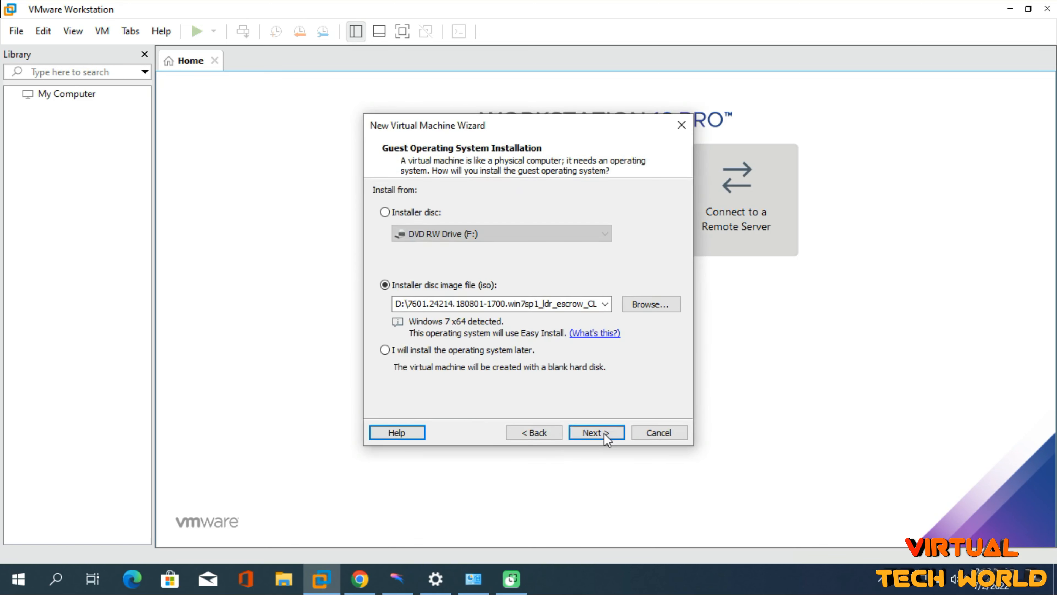
# Step: Use the 7601.24214.180801-1700 Windows 7 ISO on drive D: as the installer disc image for the guest system
pyautogui.click(660, 307)
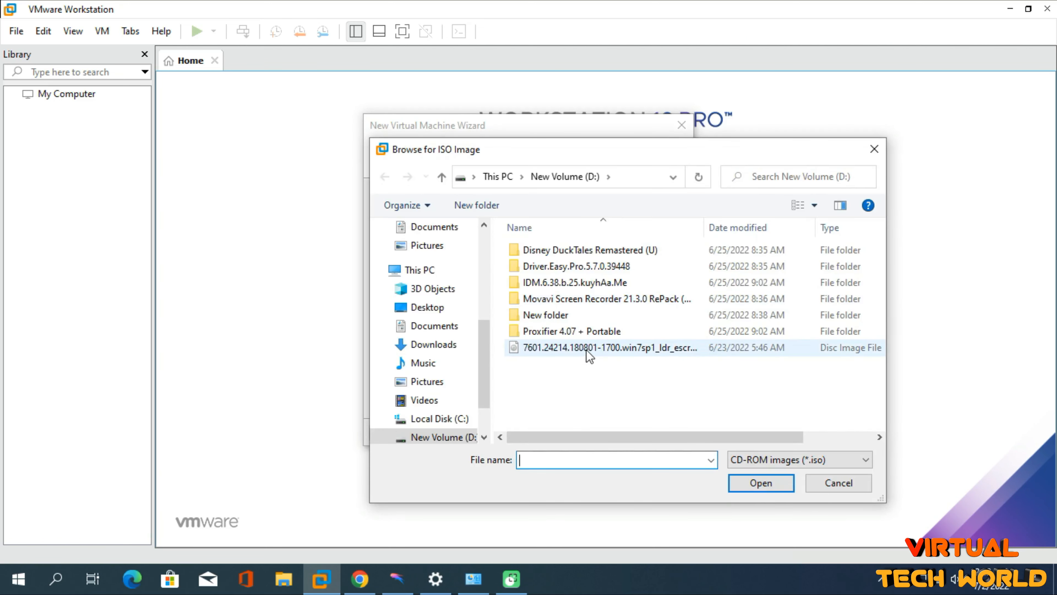
pyautogui.click(586, 347)
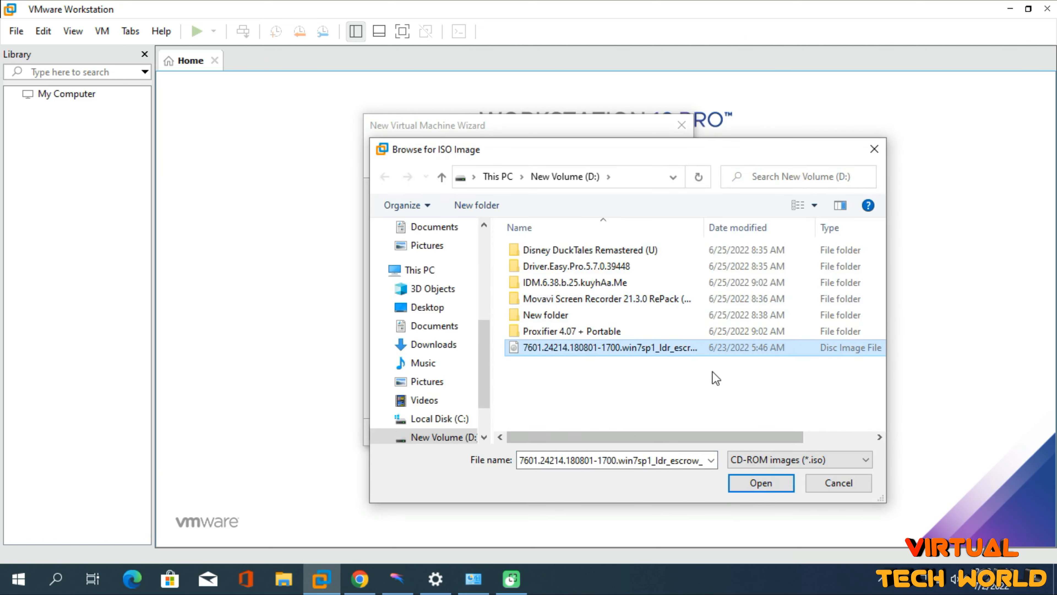
pyautogui.click(764, 489)
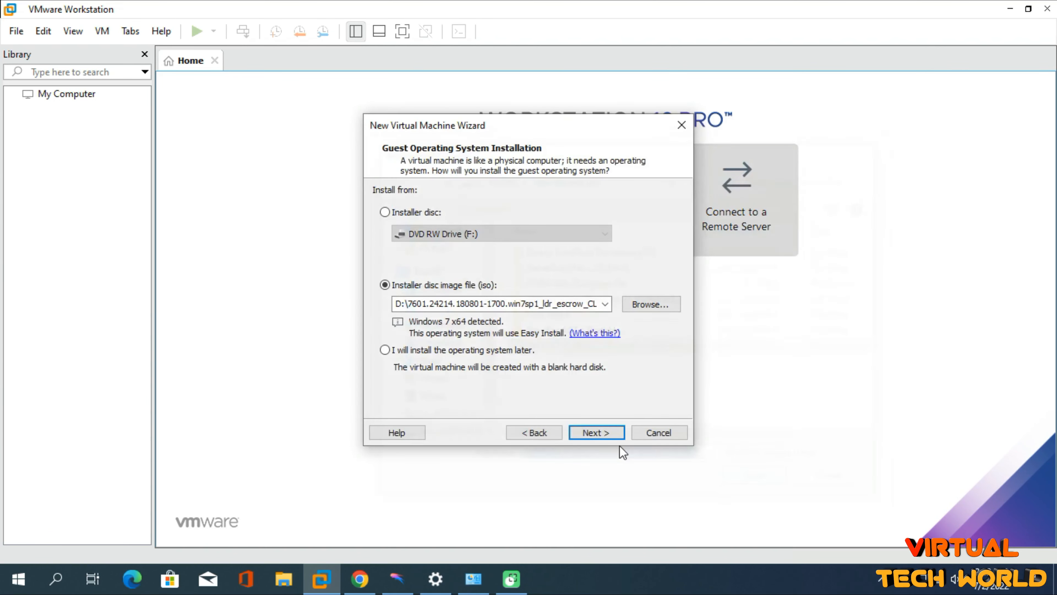
pyautogui.click(604, 432)
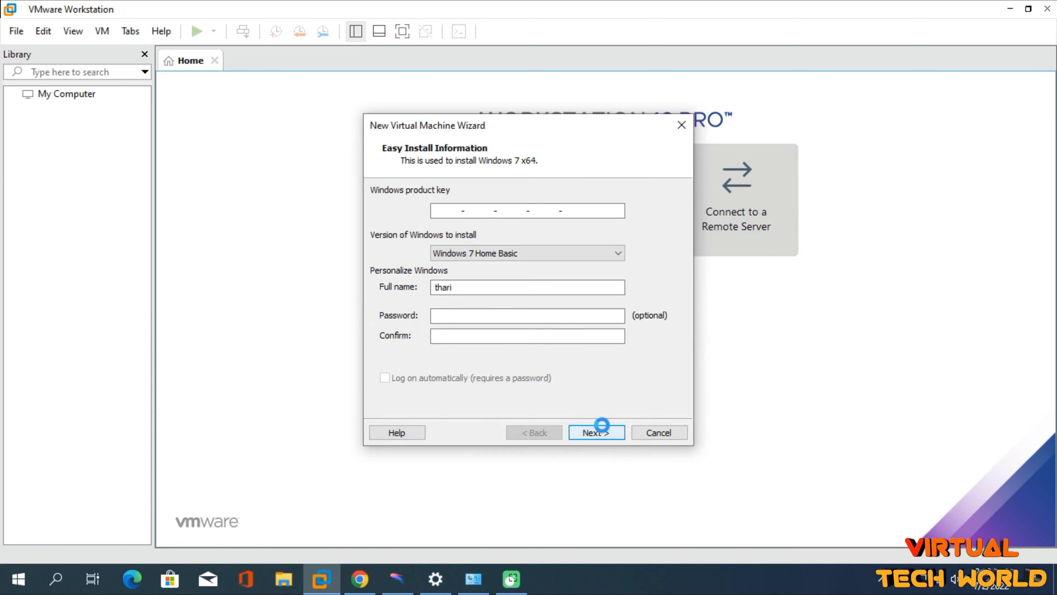
# Step: Skip the Windows product key and accept the name Windows 7 x64, default location and default firmware type for the virtual machine
pyautogui.click(602, 425)
pyautogui.click(540, 322)
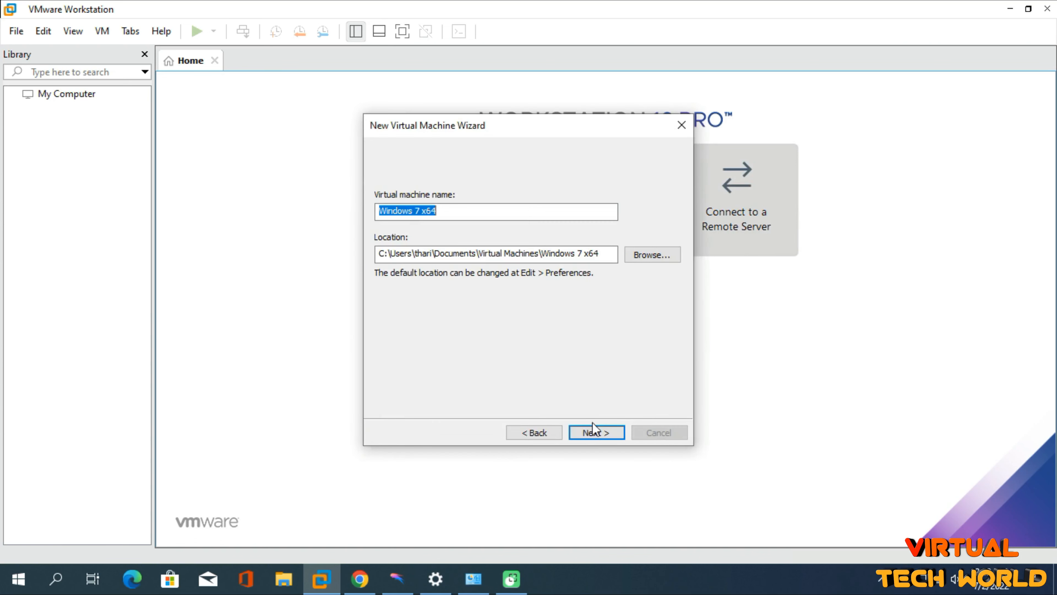
pyautogui.click(599, 433)
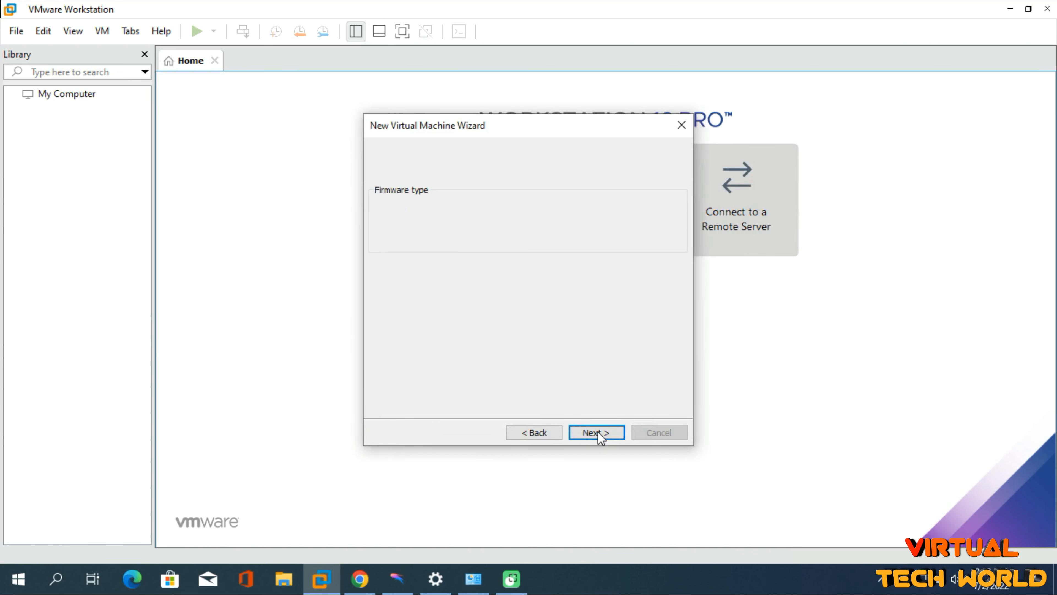
pyautogui.click(597, 432)
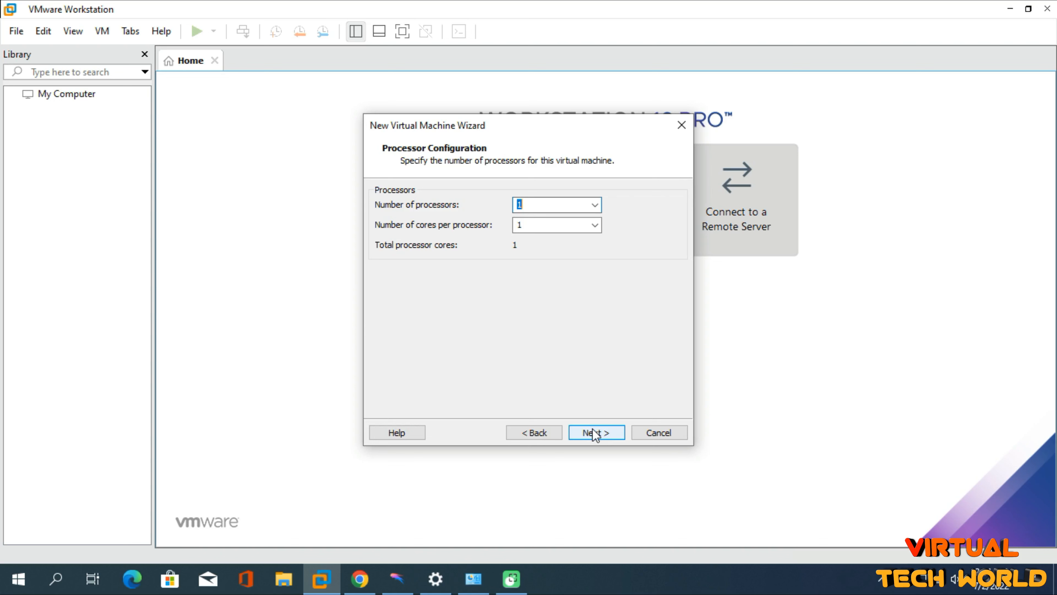
# Step: Accept 1 processor with 1 core, 2048 MB memory, NAT networking, the LSI Logic SAS controller and the default disk type
pyautogui.click(595, 432)
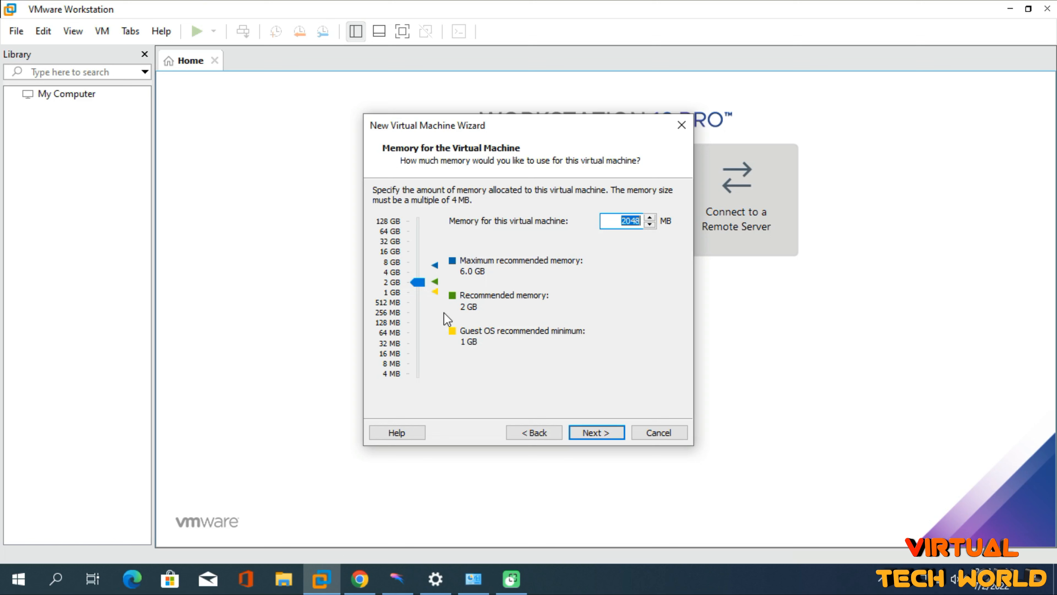
pyautogui.click(588, 434)
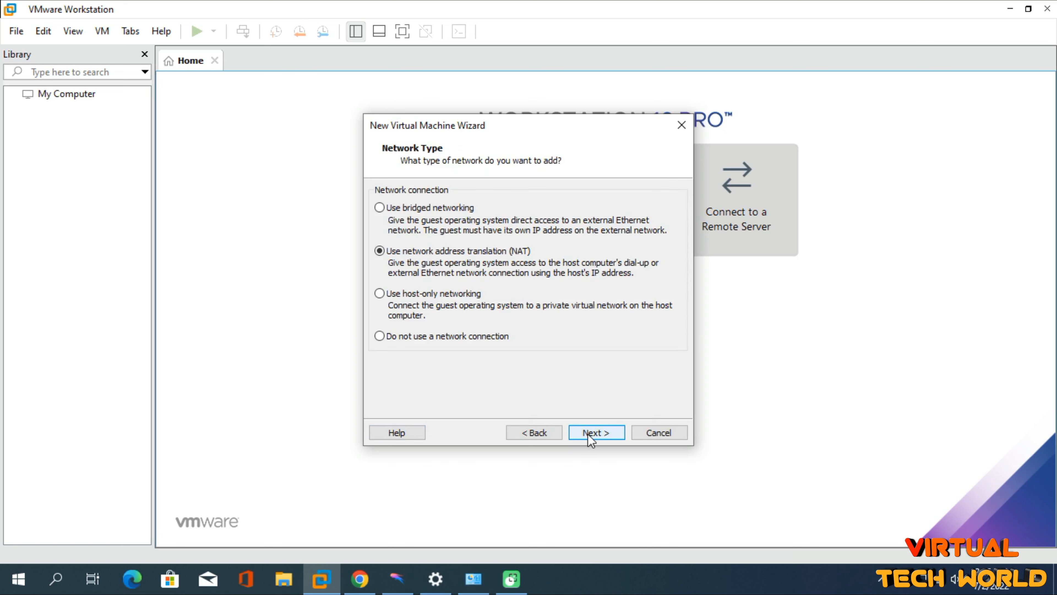
pyautogui.click(587, 434)
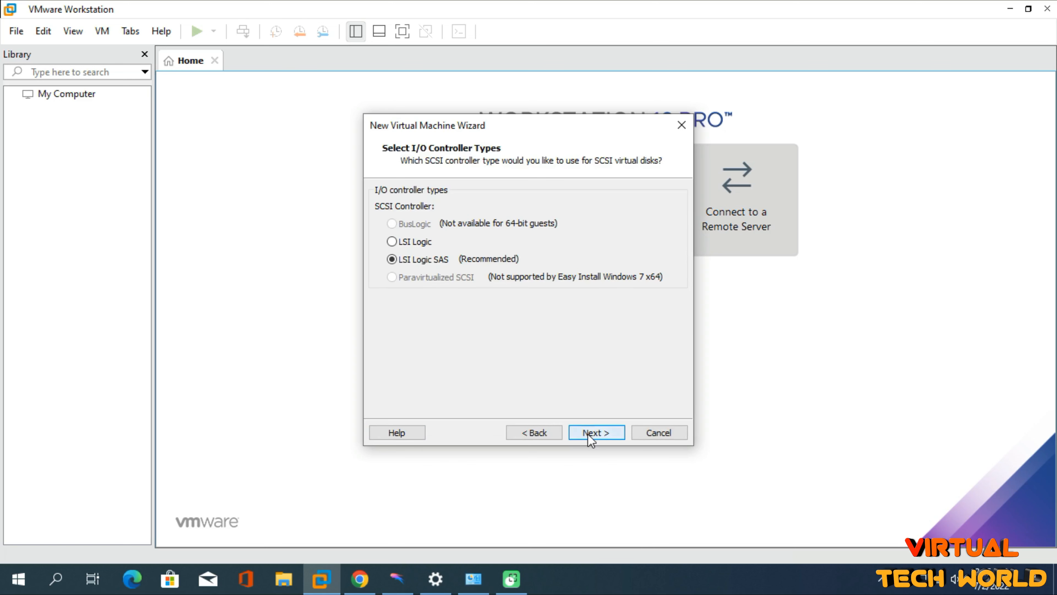
pyautogui.click(587, 434)
pyautogui.click(588, 434)
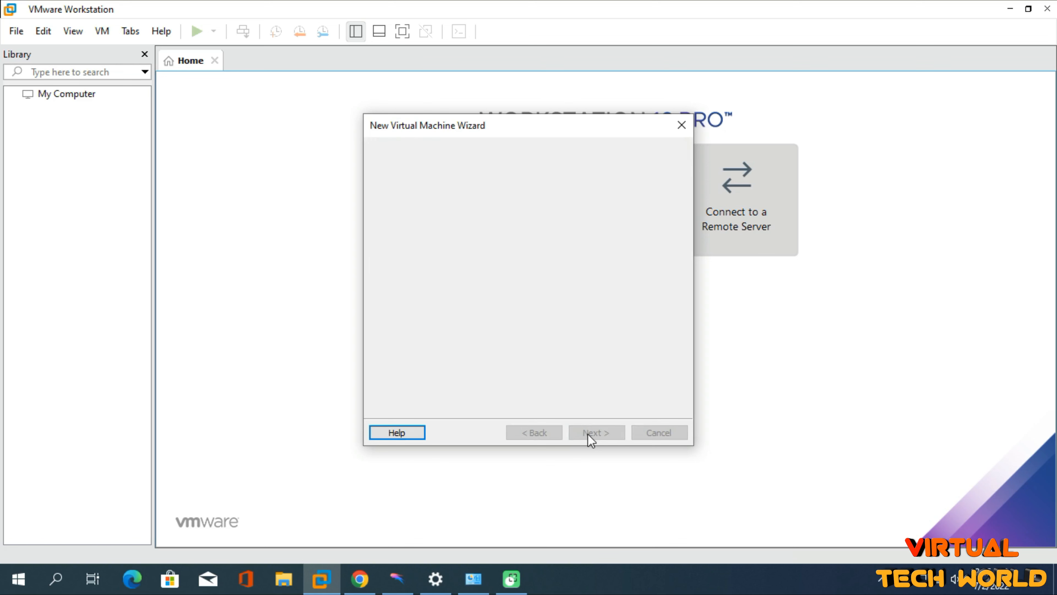
# Step: Specify a 25 GB virtual disk with all space allocated now and split into multiple files
pyautogui.click(588, 434)
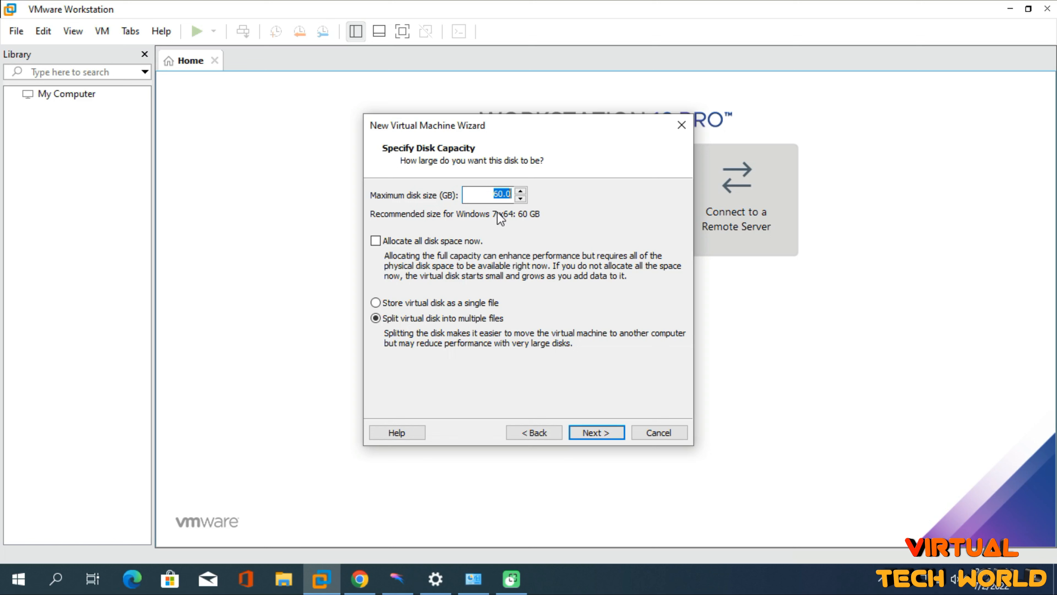
pyautogui.write('25')
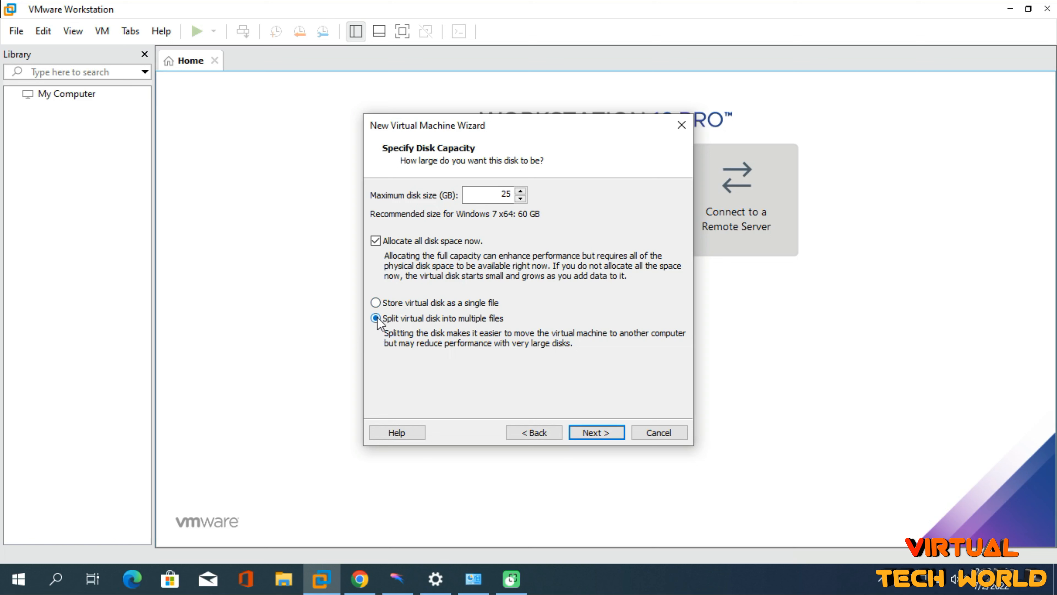
pyautogui.click(592, 425)
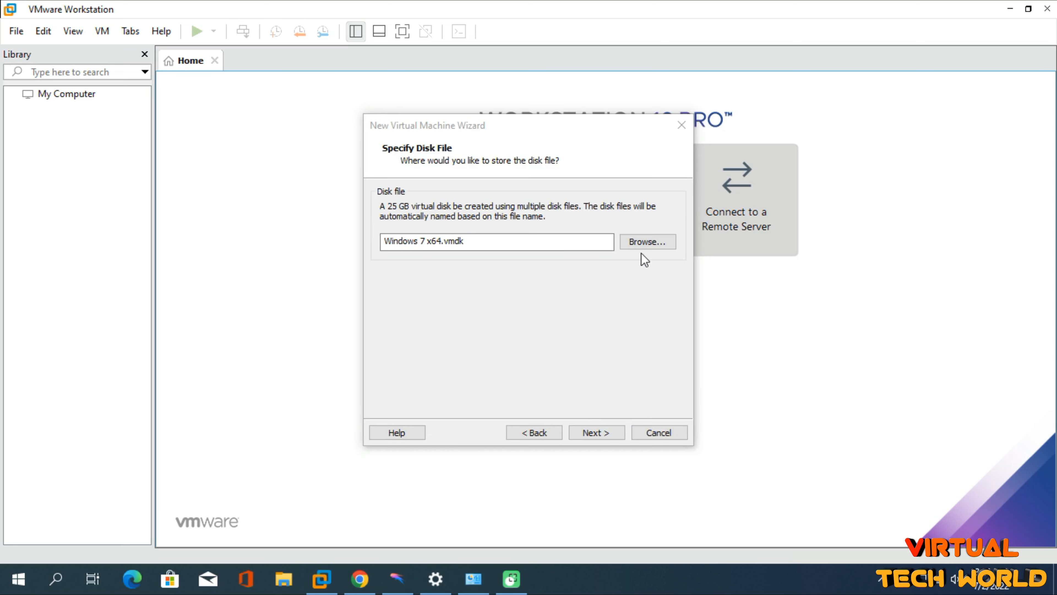
# Step: Store the virtual disk file as Windows 7 x64.vmdk in New folder (2) on drive D:
pyautogui.click(643, 243)
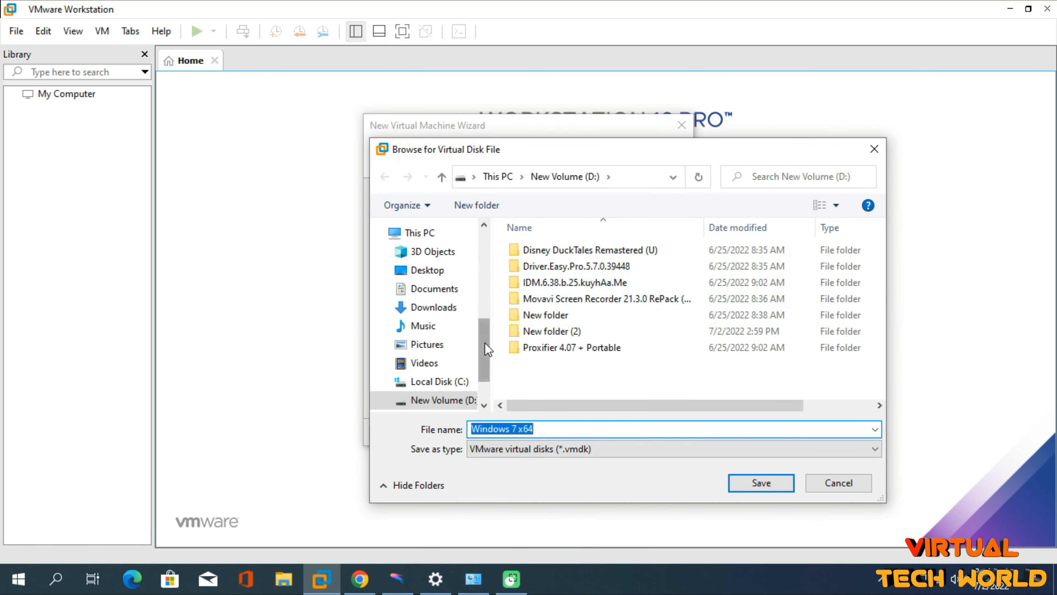
pyautogui.scroll(-1, 482, 342)
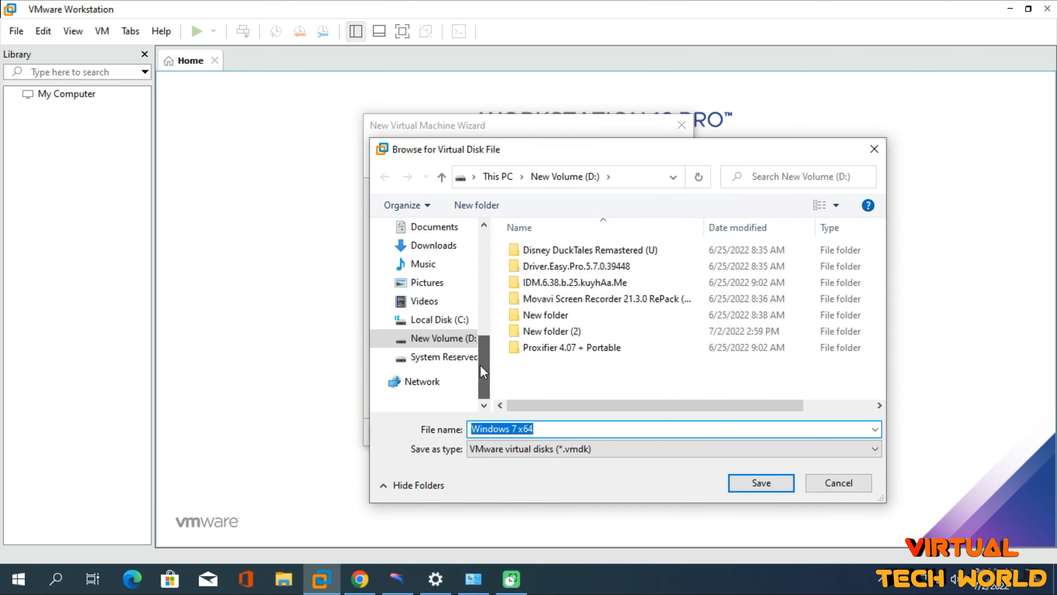
pyautogui.click(460, 346)
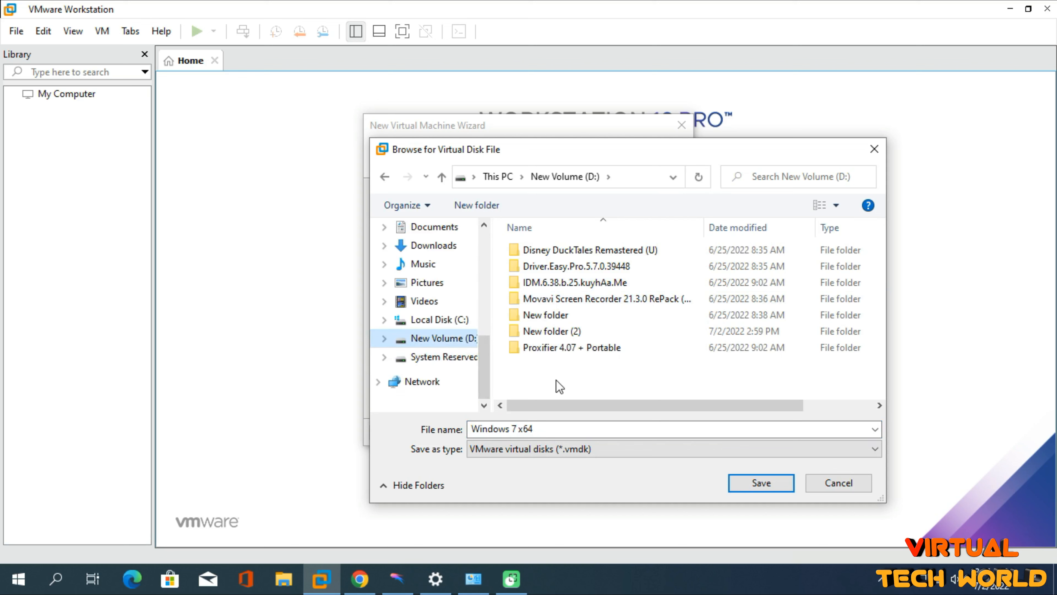
pyautogui.doubleClick(572, 332)
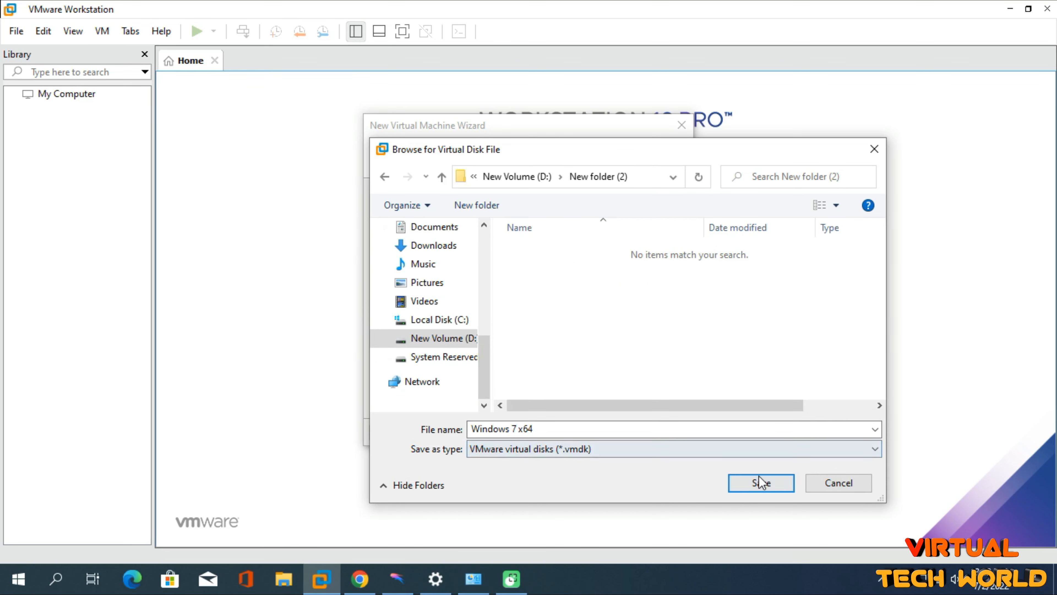
pyautogui.click(760, 482)
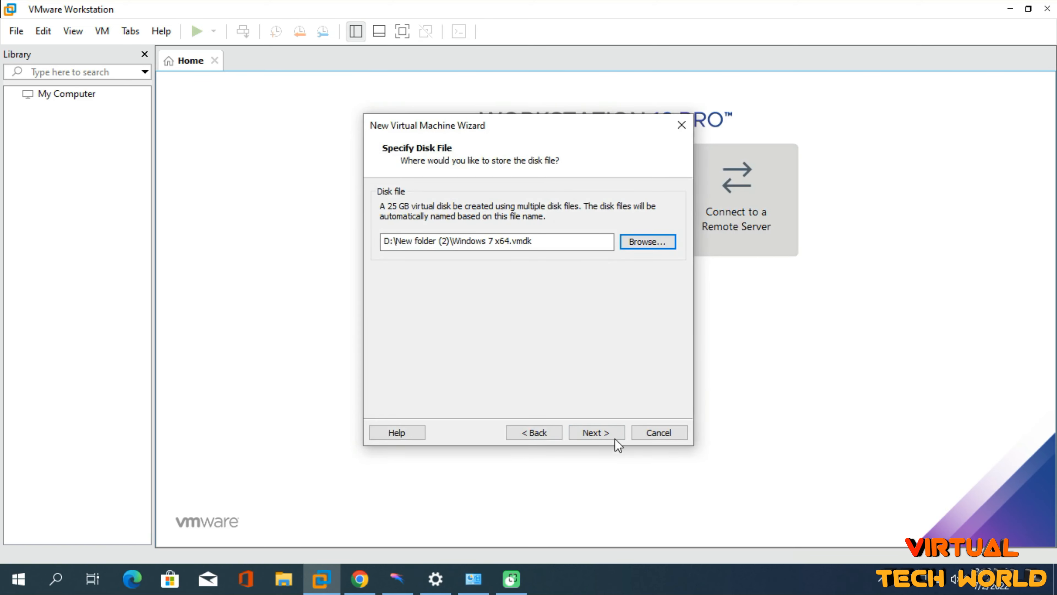
pyautogui.click(611, 429)
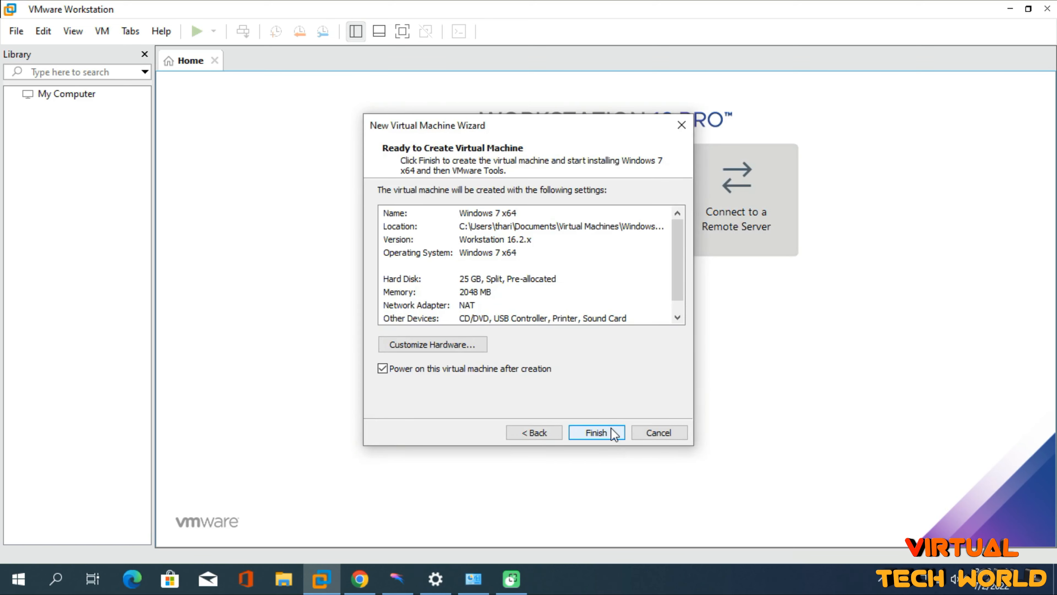
# Step: Finish creating the virtual machine, try to power it on, and dismiss the startup messages
pyautogui.click(611, 428)
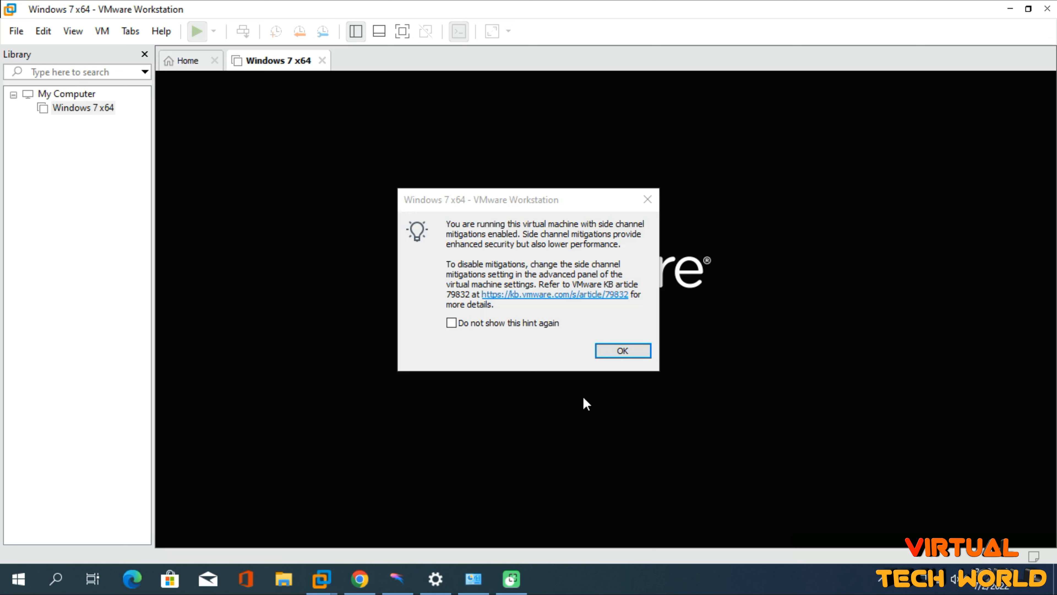
pyautogui.click(615, 350)
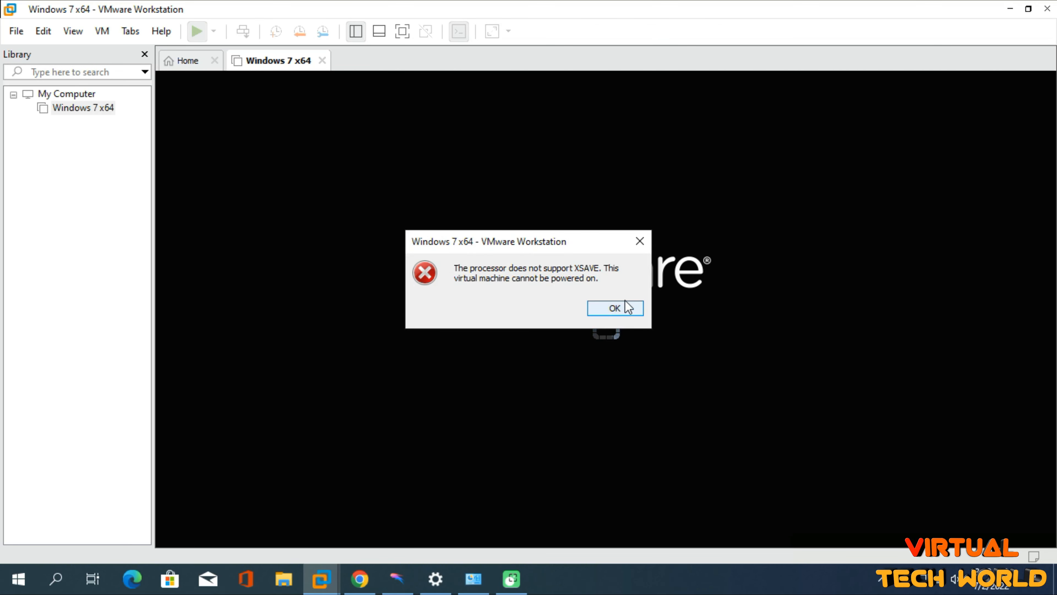
pyautogui.click(615, 307)
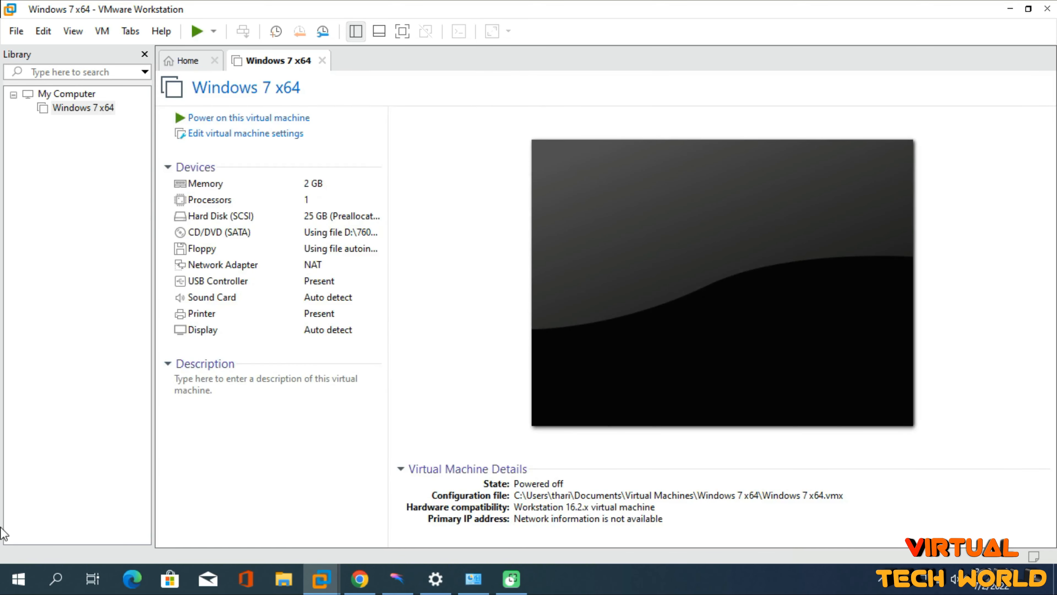
# Step: Search Windows for "windows featu" and open Turn Windows features on or off
pyautogui.click(56, 580)
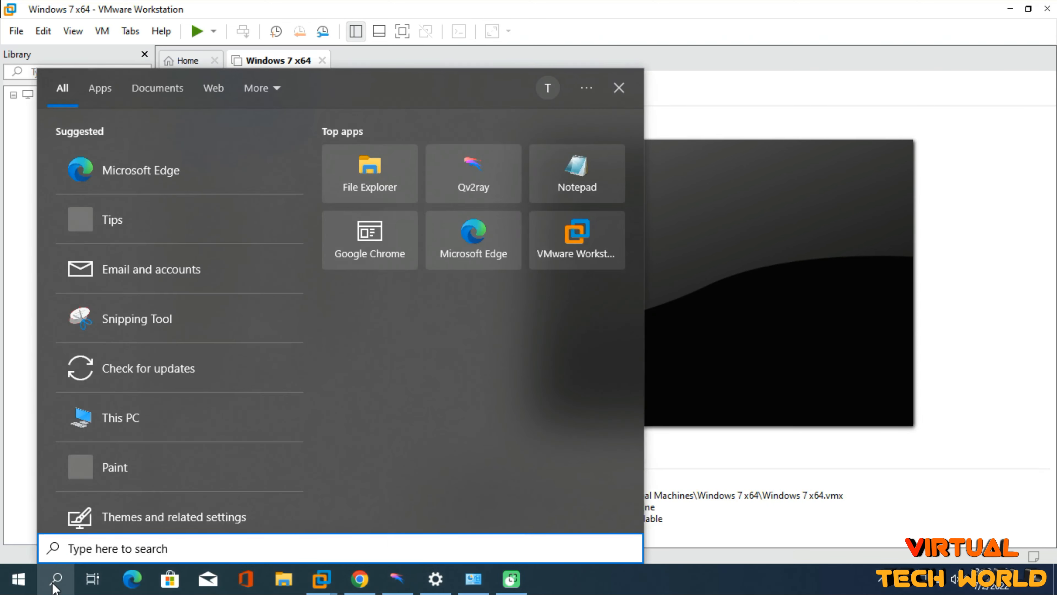
pyautogui.write('windows featu')
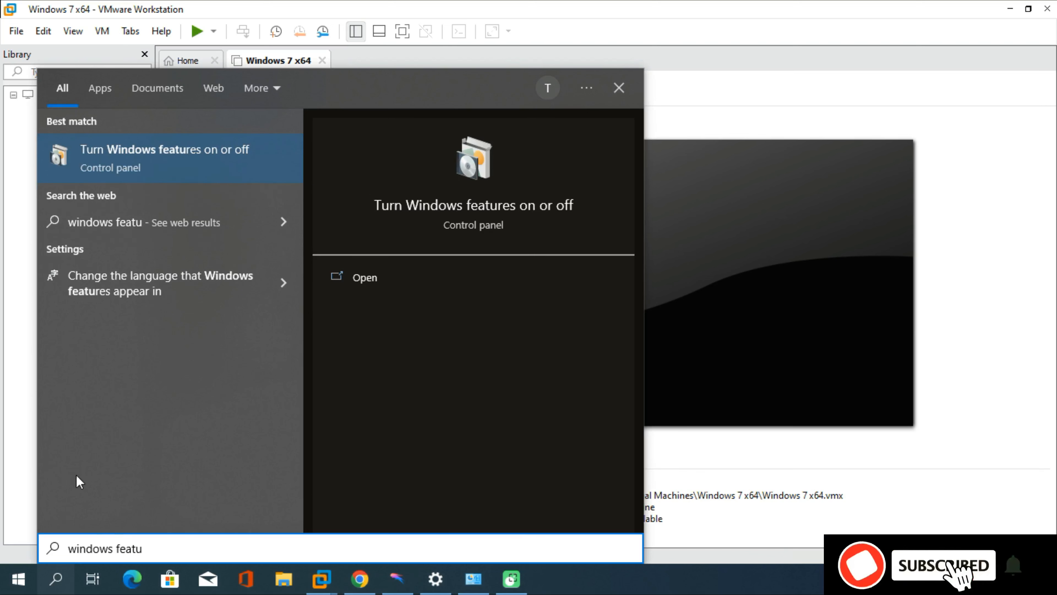
pyautogui.click(190, 160)
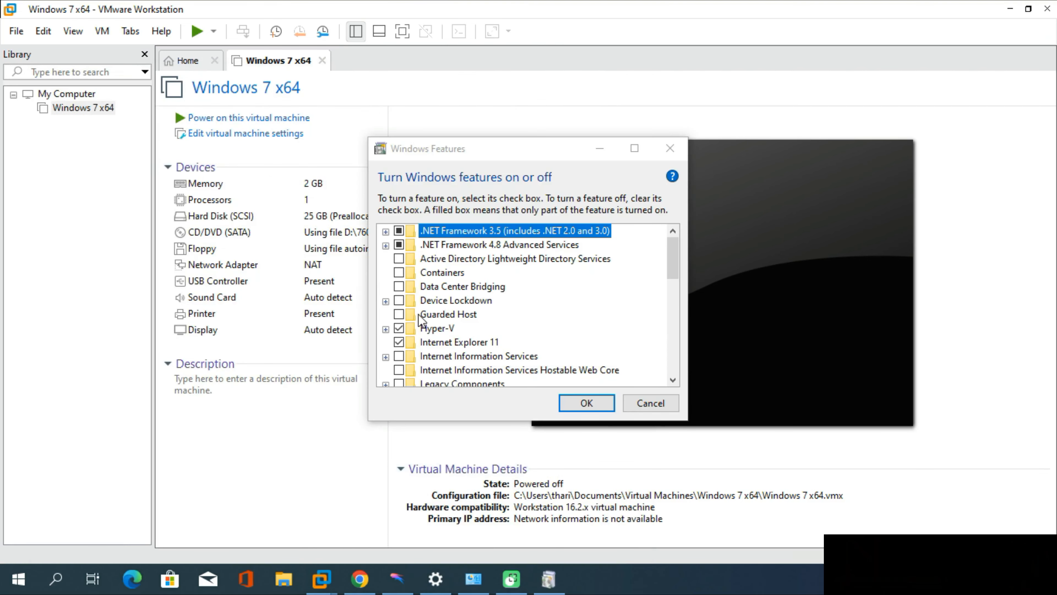
# Step: Turn off Hyper-V, Virtual Machine Platform, Windows Hypervisor Platform, Windows Sandbox and Windows Subsystem for Linux, and apply the changes
pyautogui.click(399, 329)
pyautogui.scroll(-1, 673, 284)
pyautogui.moveTo(673, 283); pyautogui.dragTo(672, 347)
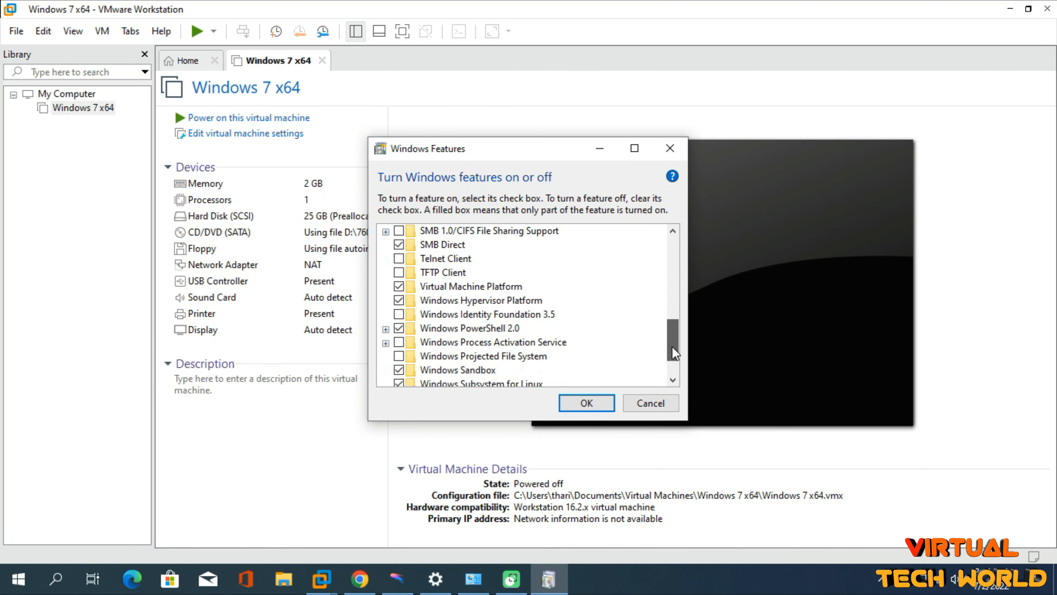
pyautogui.click(398, 286)
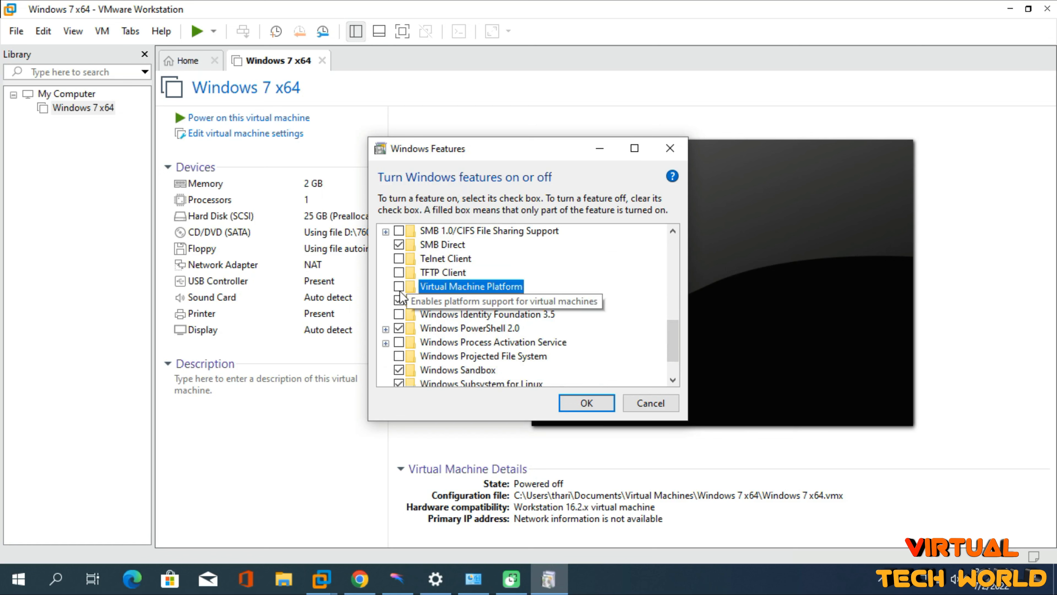
pyautogui.click(398, 300)
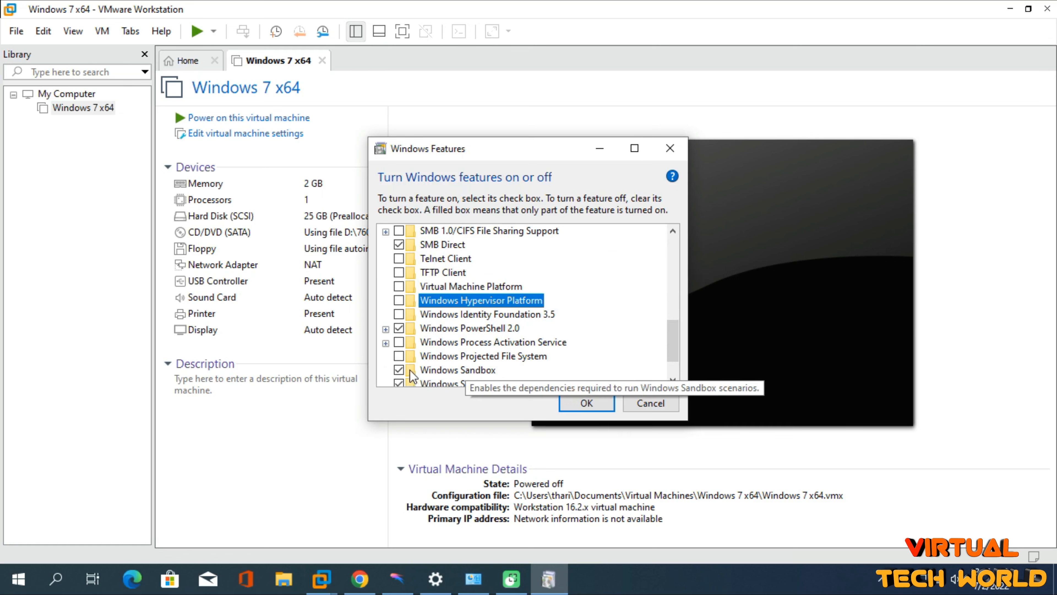
pyautogui.click(398, 370)
pyautogui.scroll(-1, 660, 343)
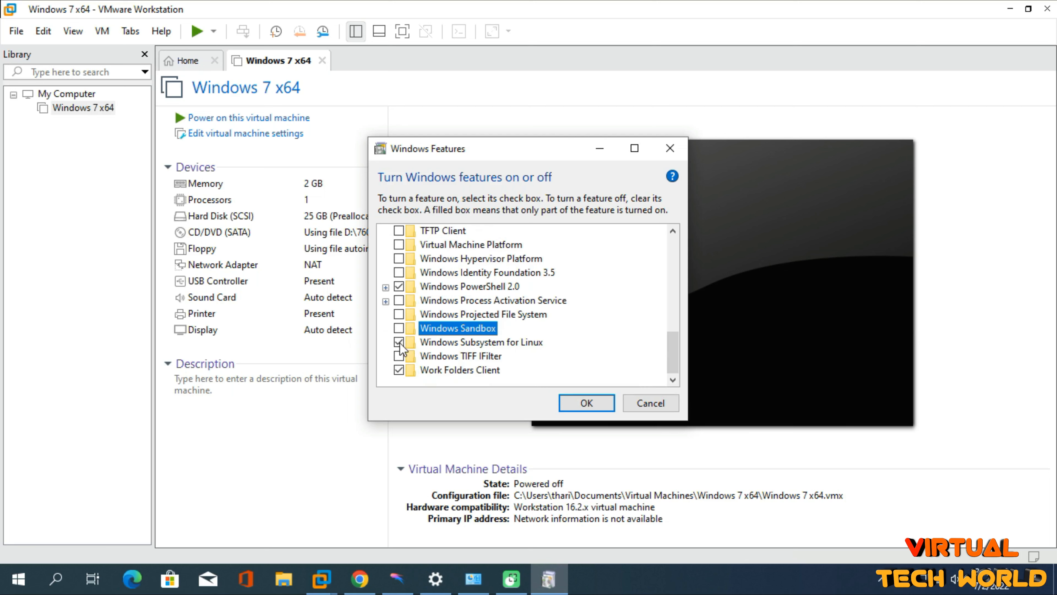
pyautogui.click(399, 343)
pyautogui.click(599, 404)
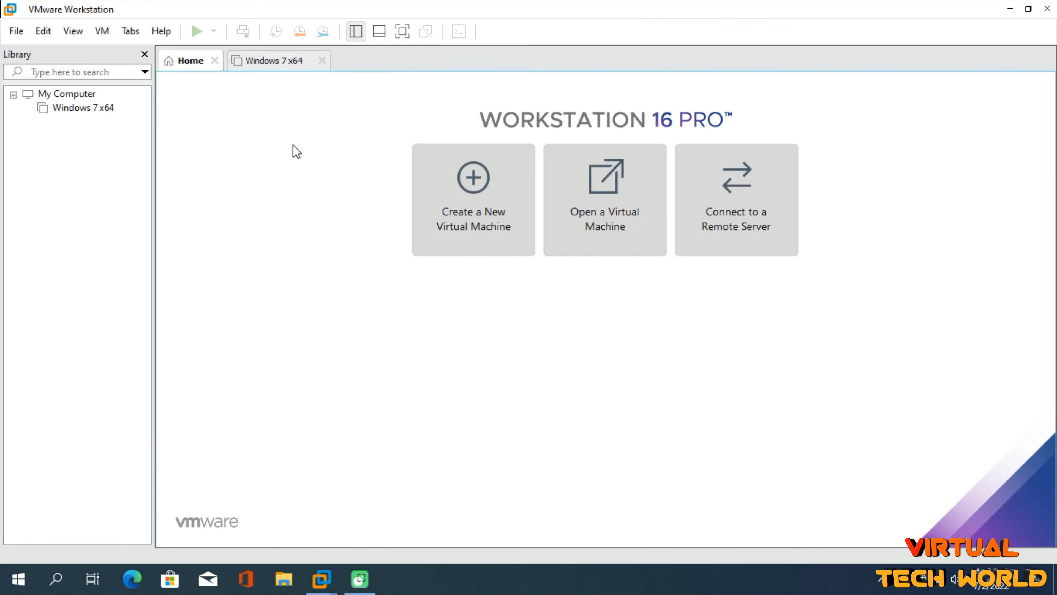
# Step: Power on the Windows 7 x64 virtual machine and open Computer inside the guest system
pyautogui.click(97, 109)
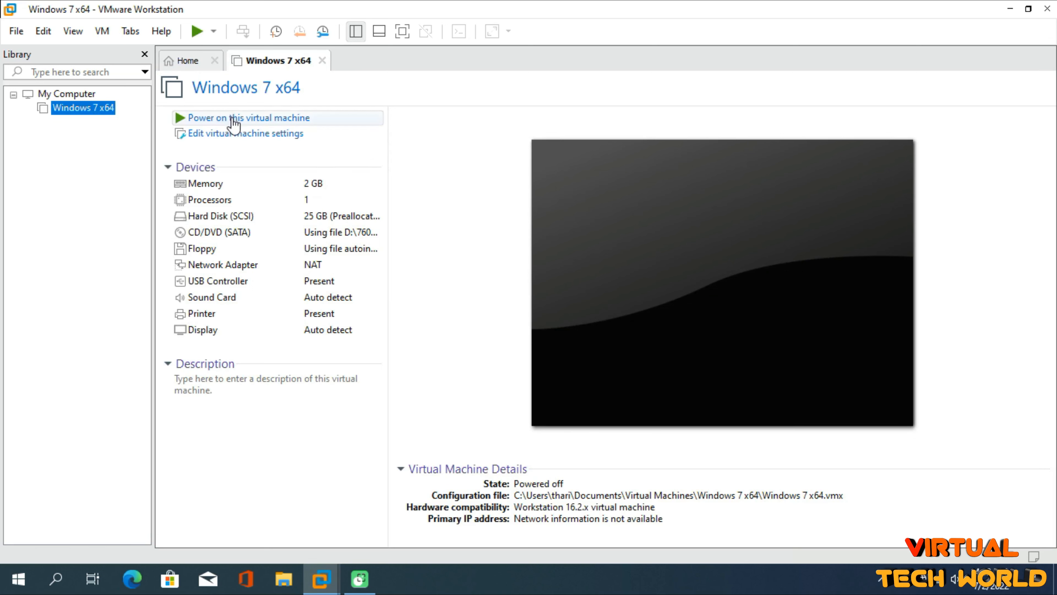
pyautogui.click(286, 118)
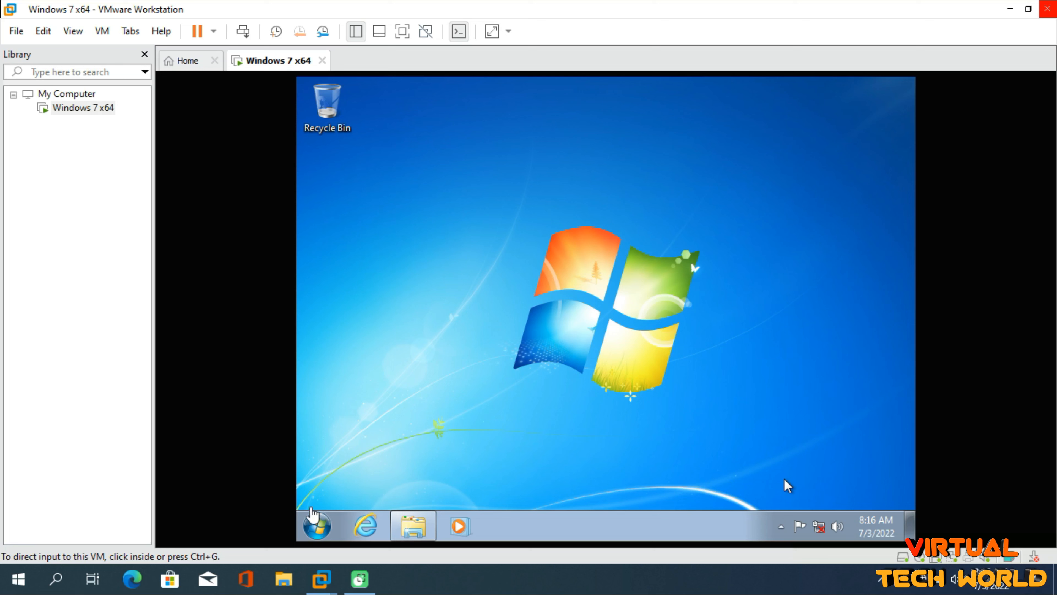
pyautogui.click(314, 525)
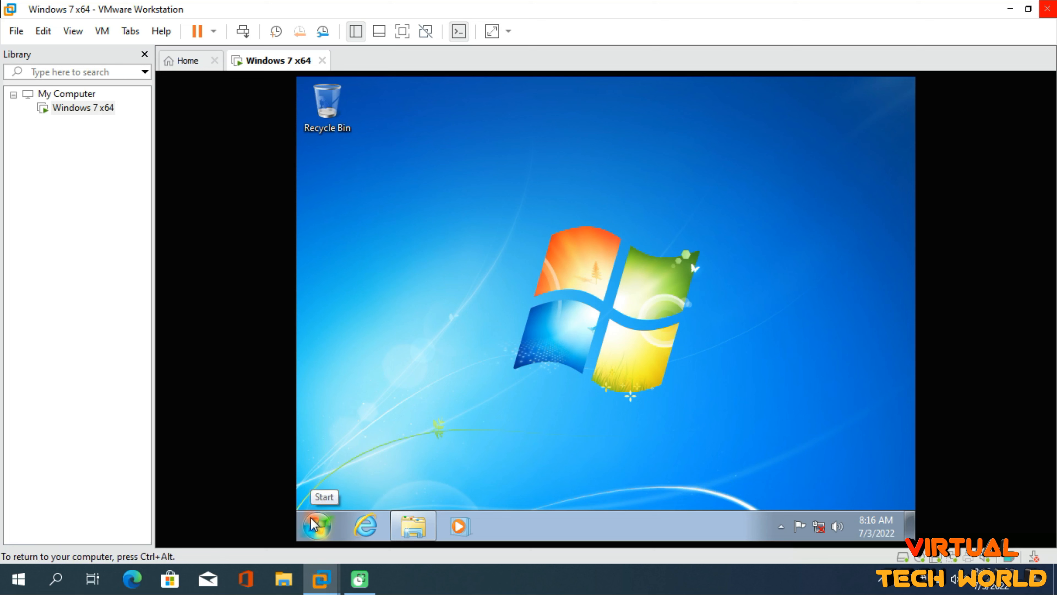
pyautogui.click(314, 526)
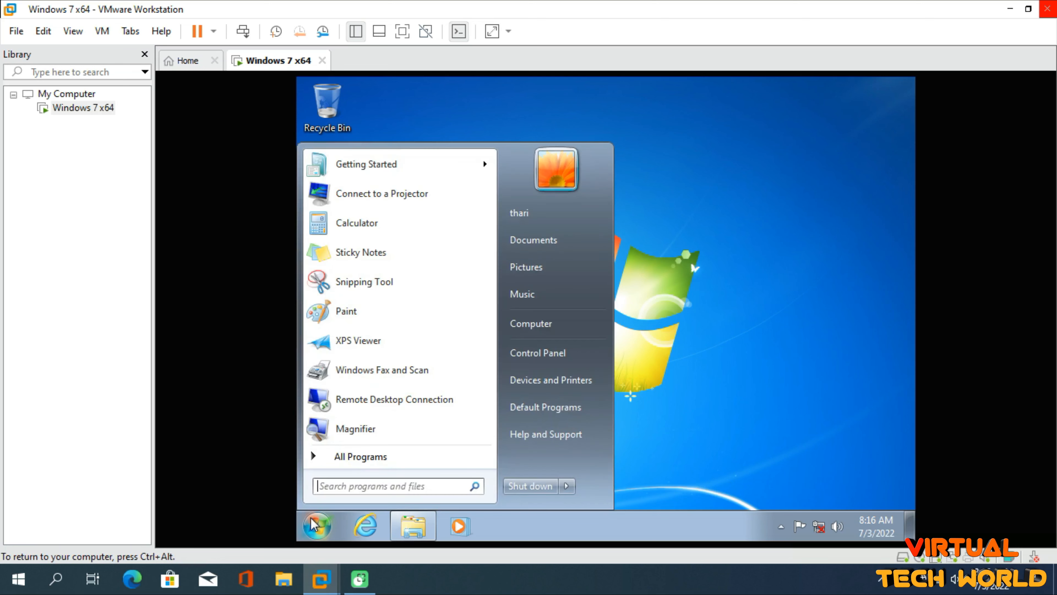
pyautogui.click(545, 332)
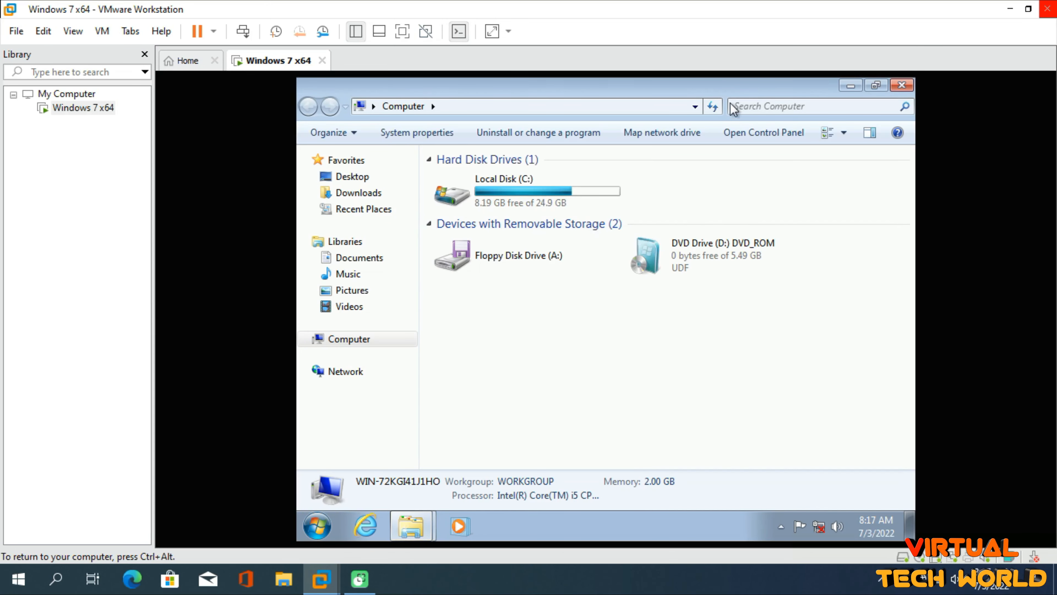
# Step: Release input from the guest, briefly show and hide the thumbnail bar, and switch the virtual machine to full screen mode
pyautogui.hotkey('ctrl', 'alt')
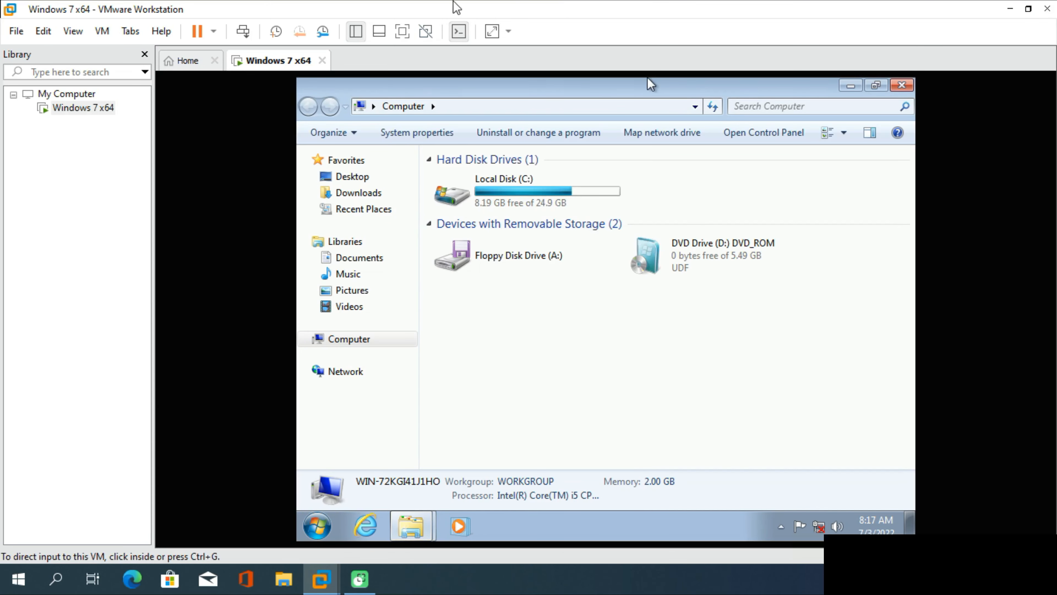
pyautogui.click(378, 31)
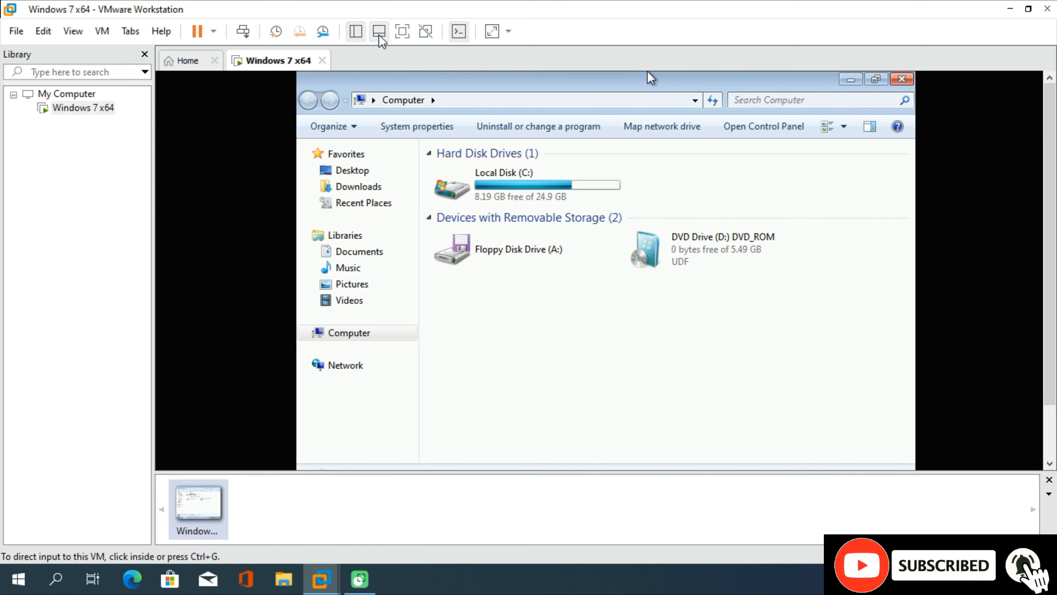
pyautogui.click(379, 33)
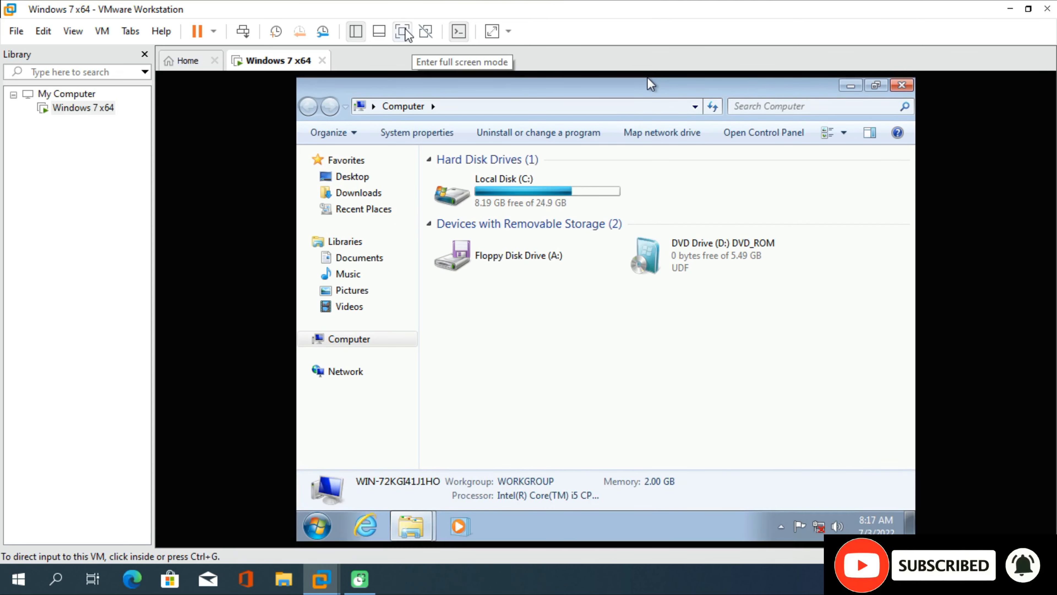
pyautogui.click(411, 28)
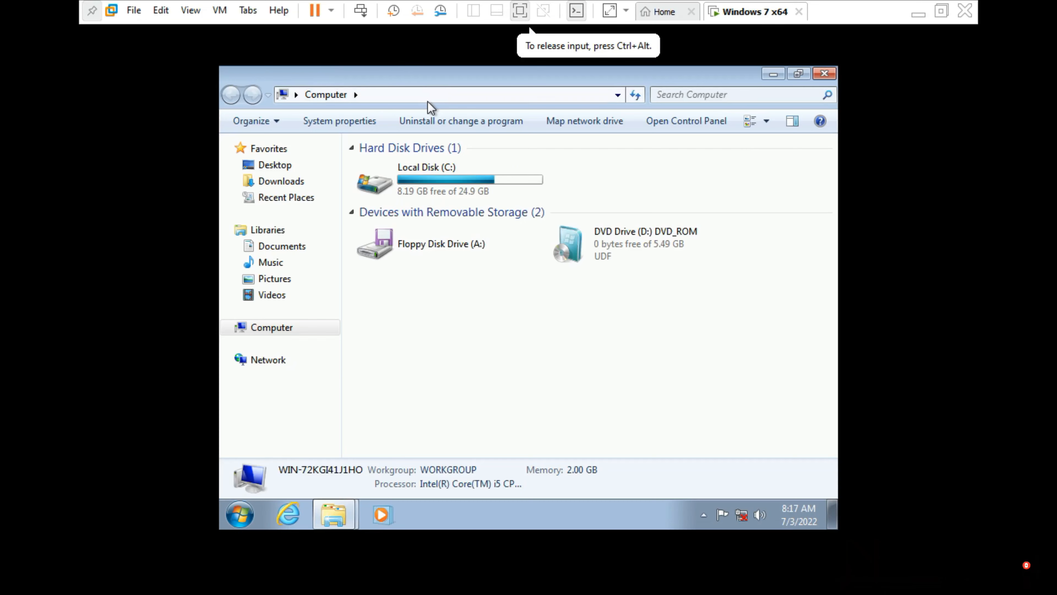